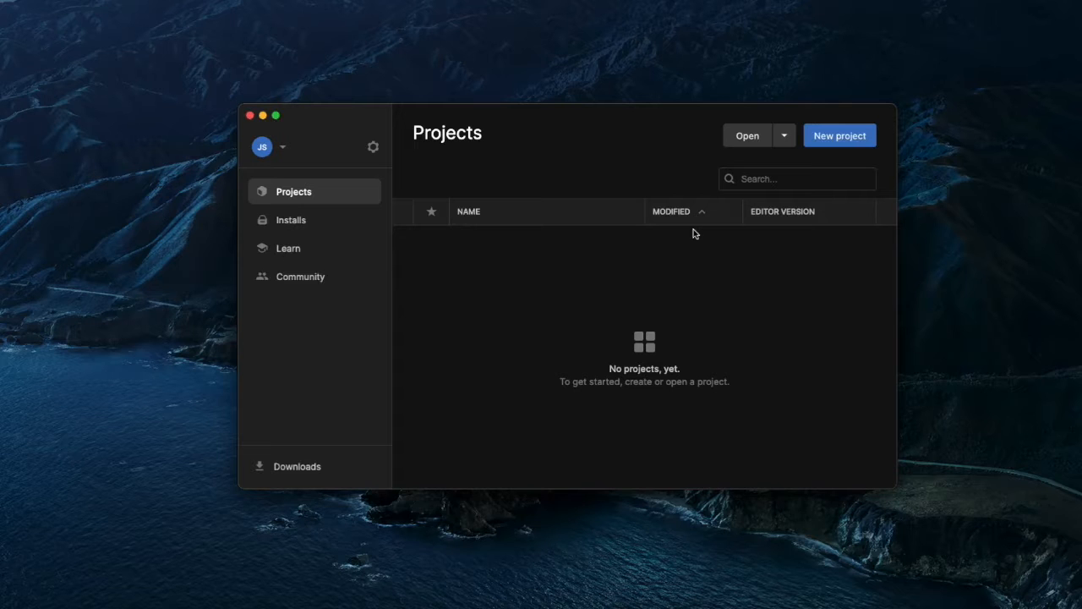
Step: Search the computer for "unity" and bring Unity Hub to the front near the middle of the desktop
drag(618, 118, 632, 212)
click(628, 182)
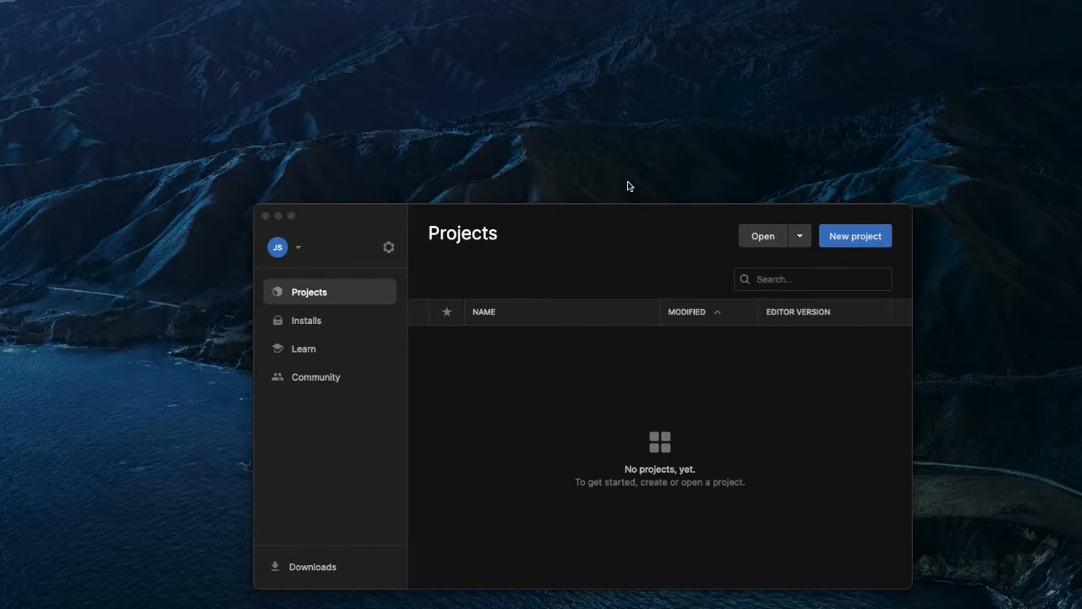
key(super+space)
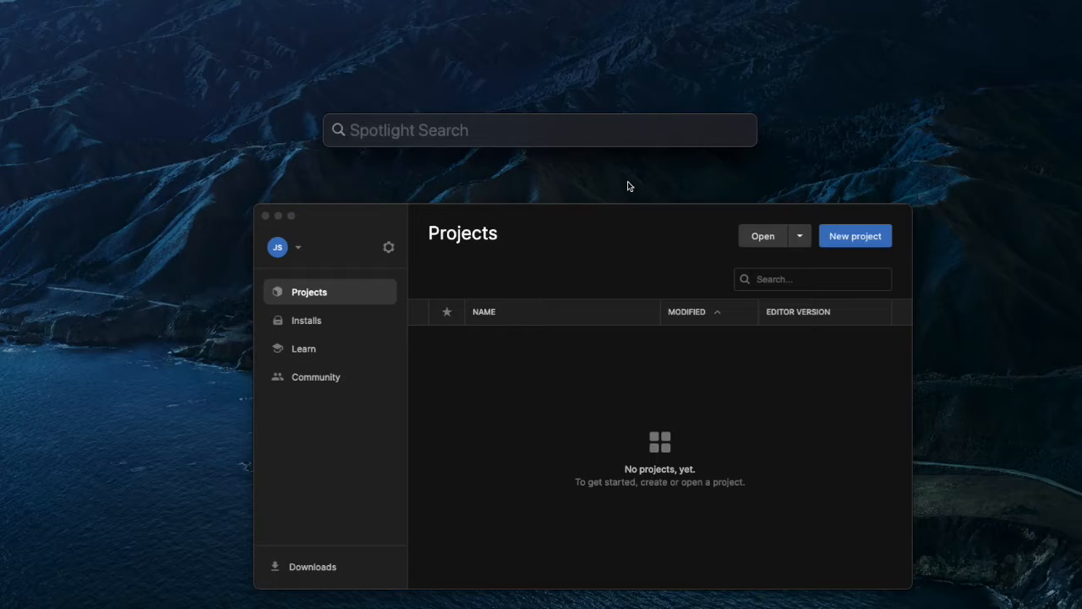
text(unity)
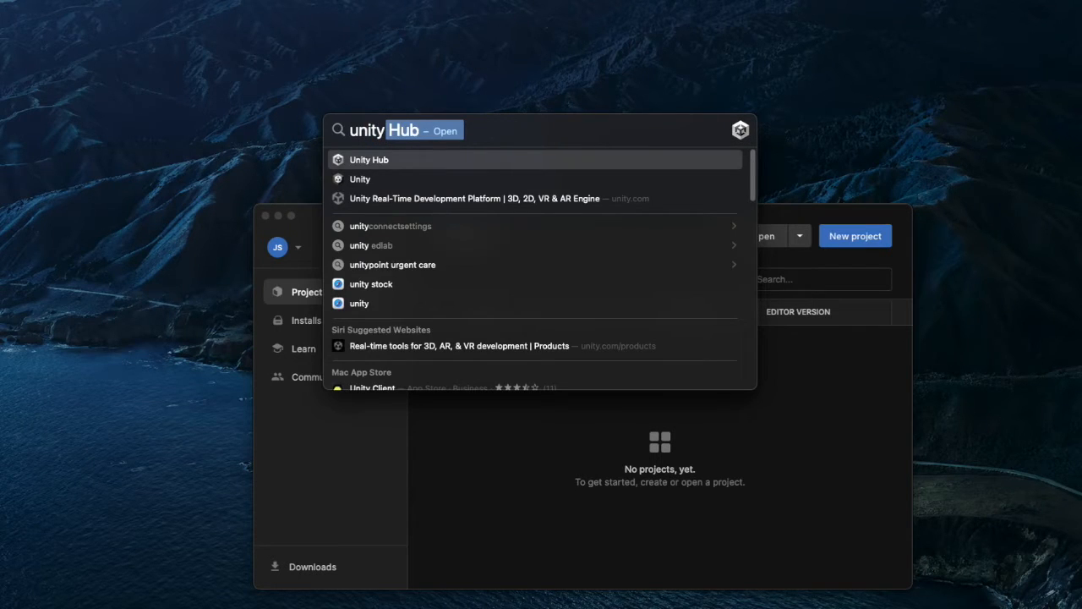
key(Return)
drag(604, 215, 618, 120)
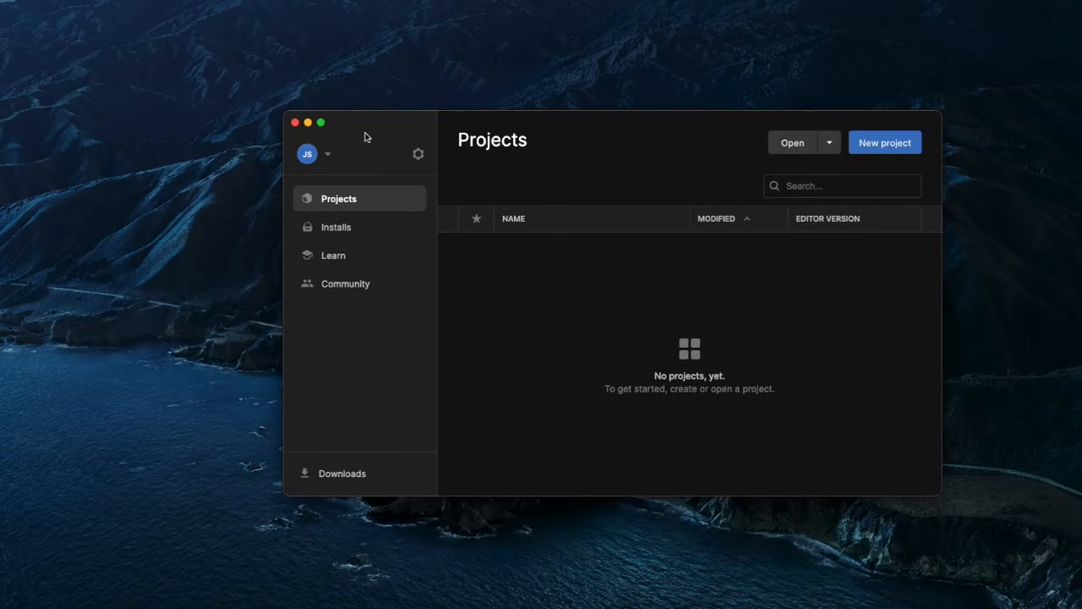
drag(356, 128, 346, 118)
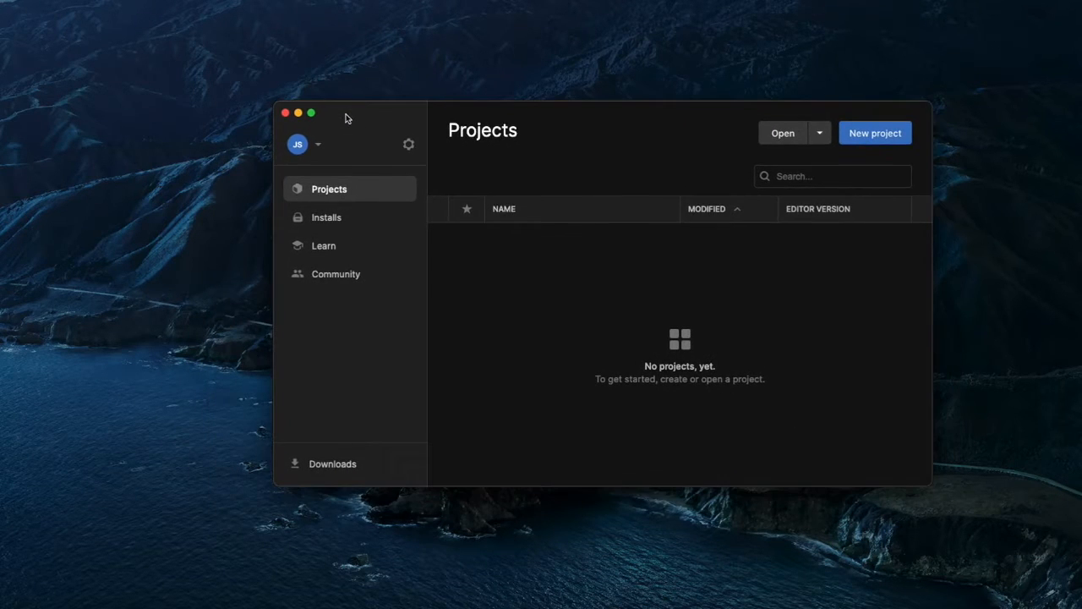
Step: Quit Unity Hub and relaunch it through a system search for "unity"
key(super+q)
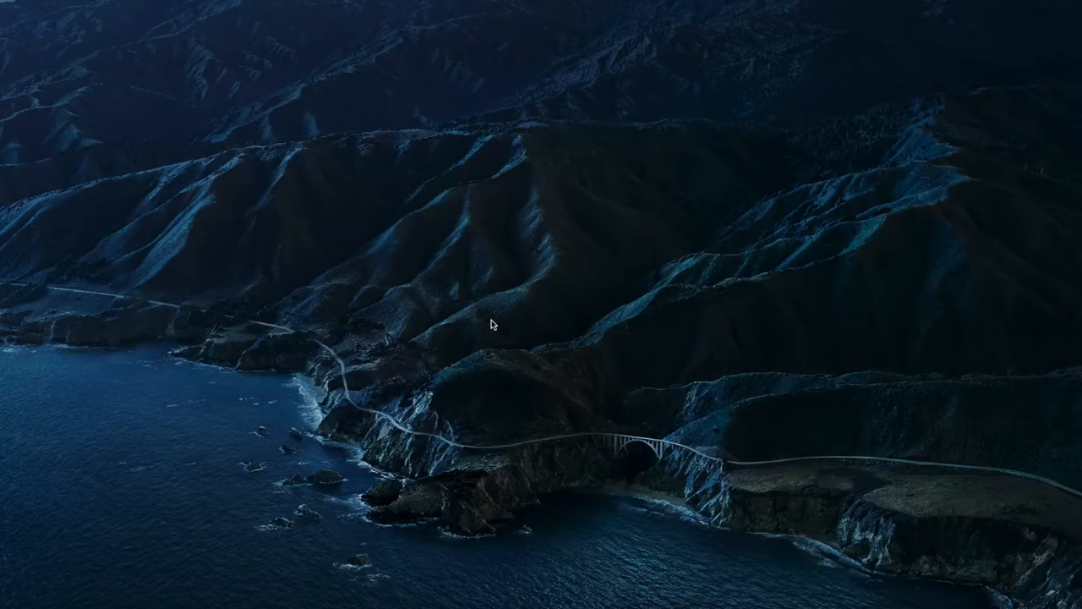
key(super+space)
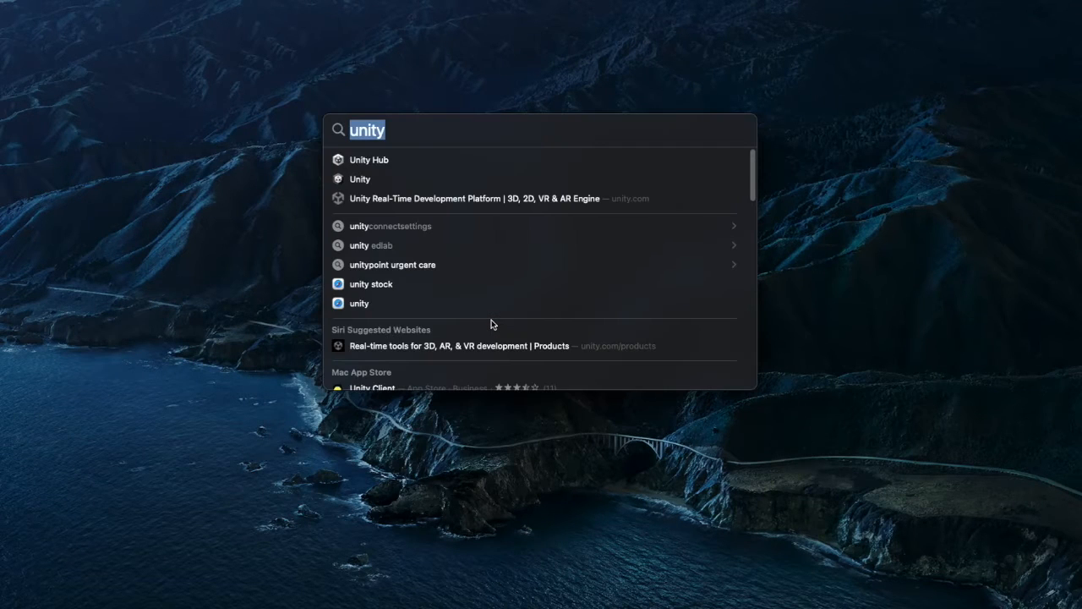
key(BackSpace)
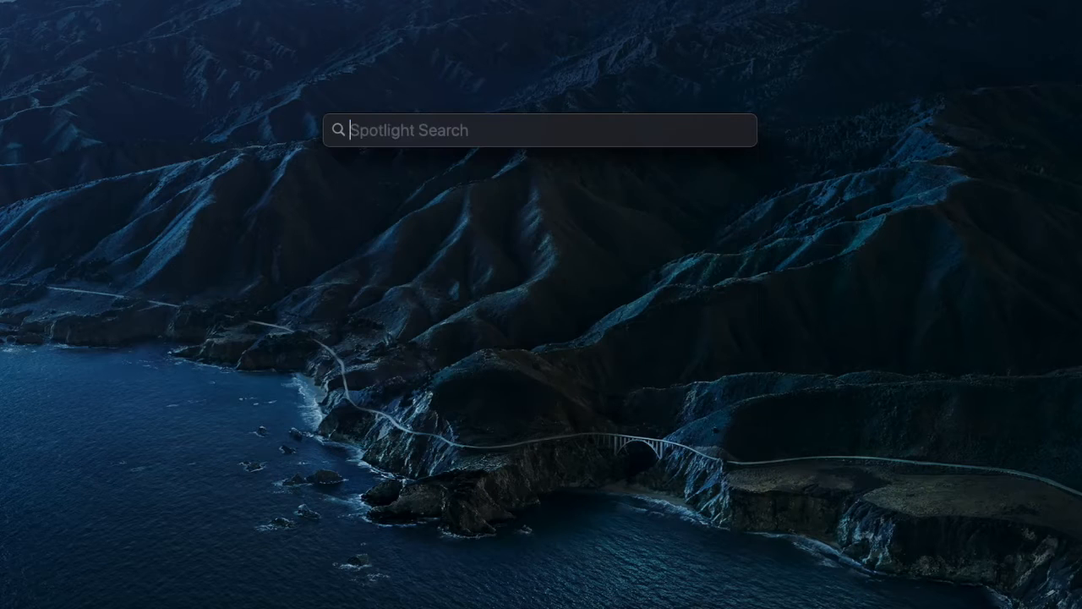
text(unity)
key(Return)
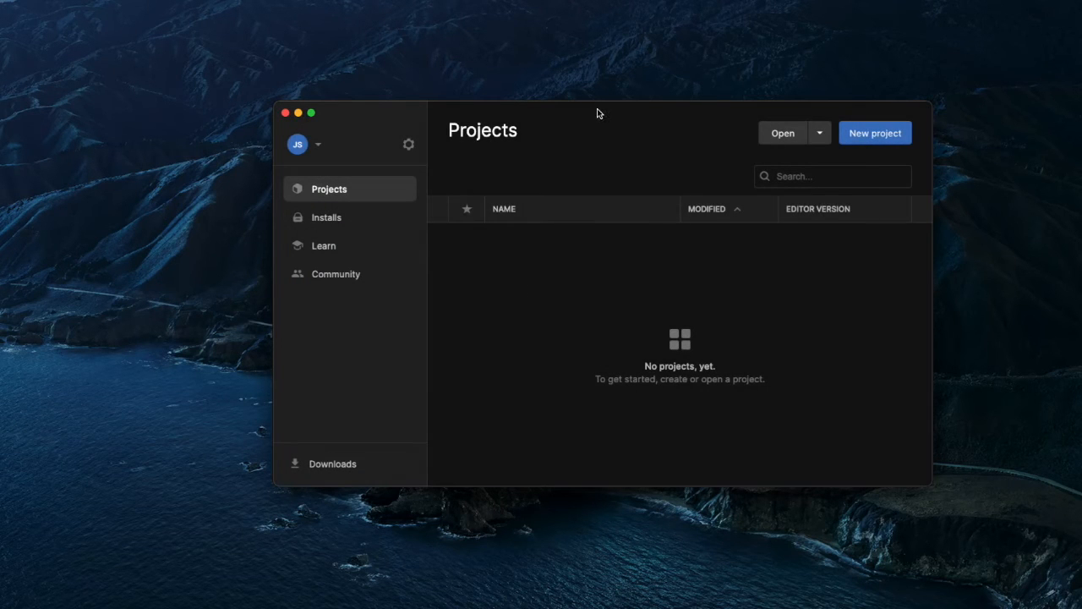
drag(597, 108, 571, 100)
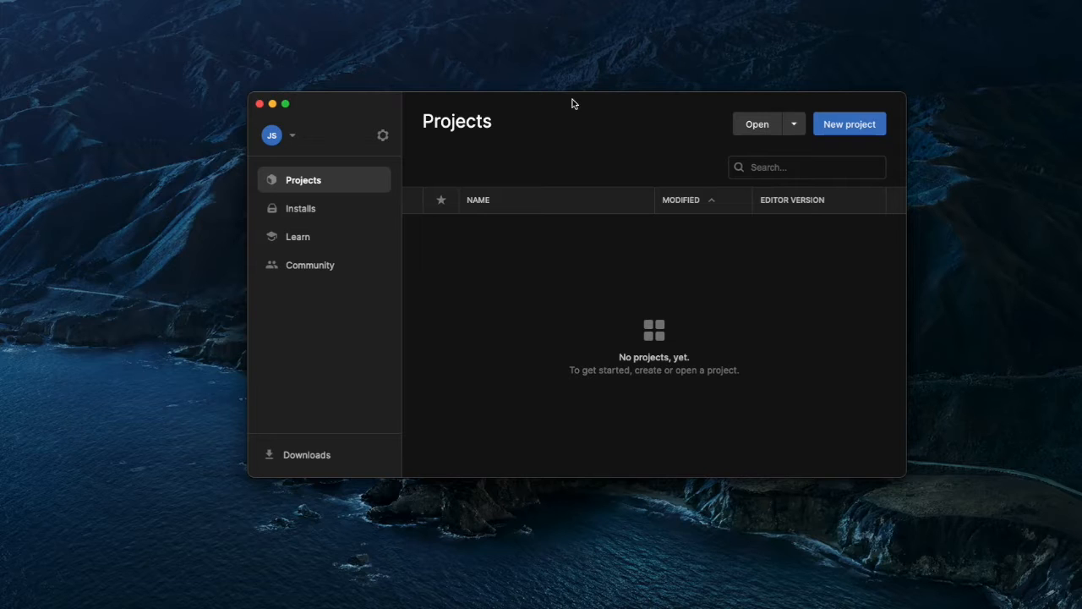
Step: Start a new project with the 3D Core template and name it Test Project
click(835, 127)
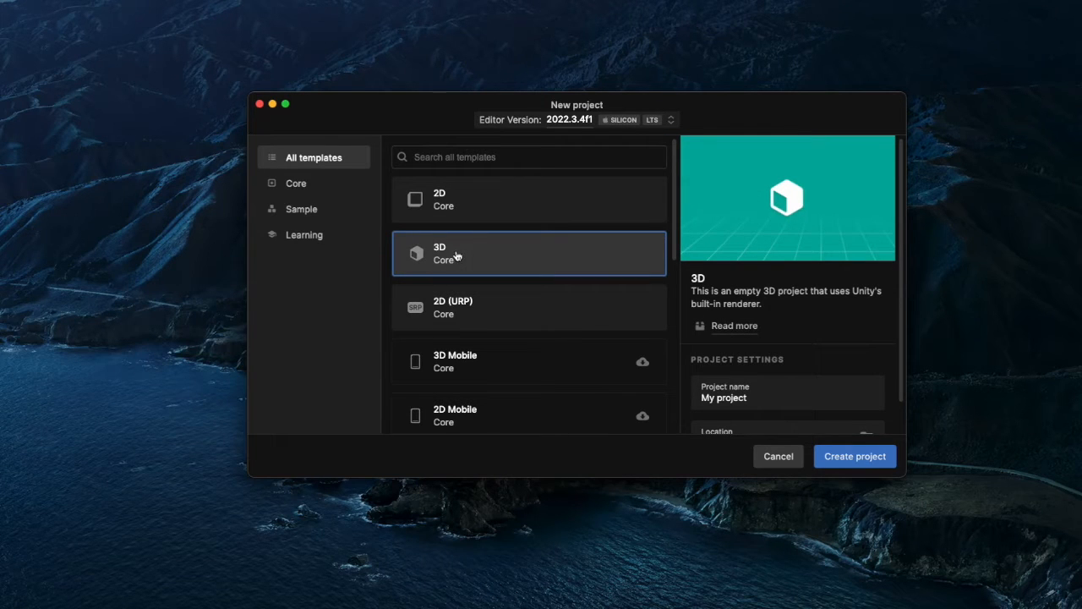
scroll(777, 254, down, 2)
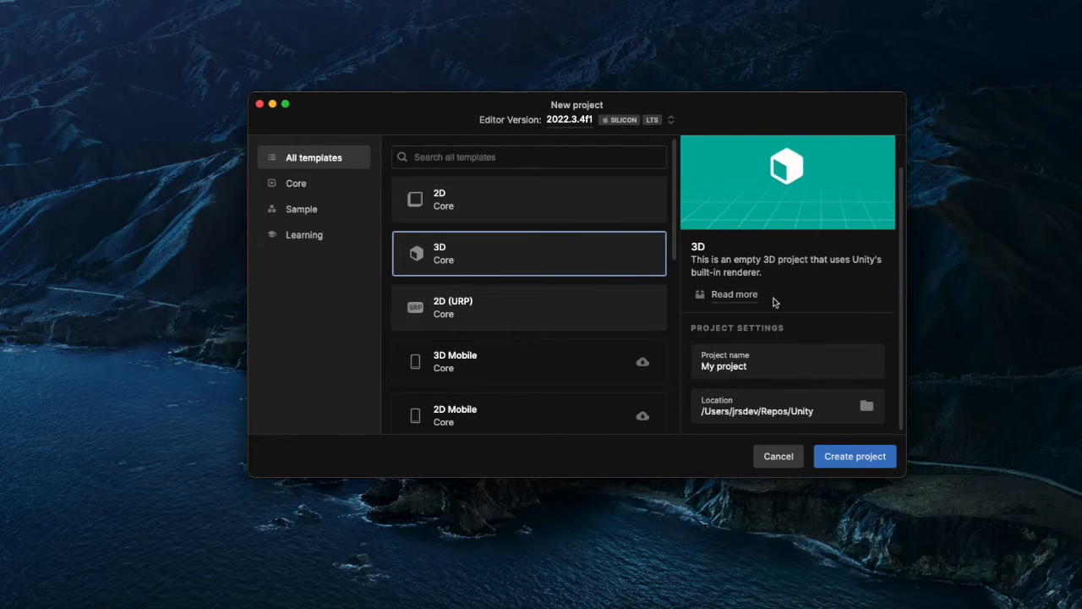
click(710, 367)
key(super+a)
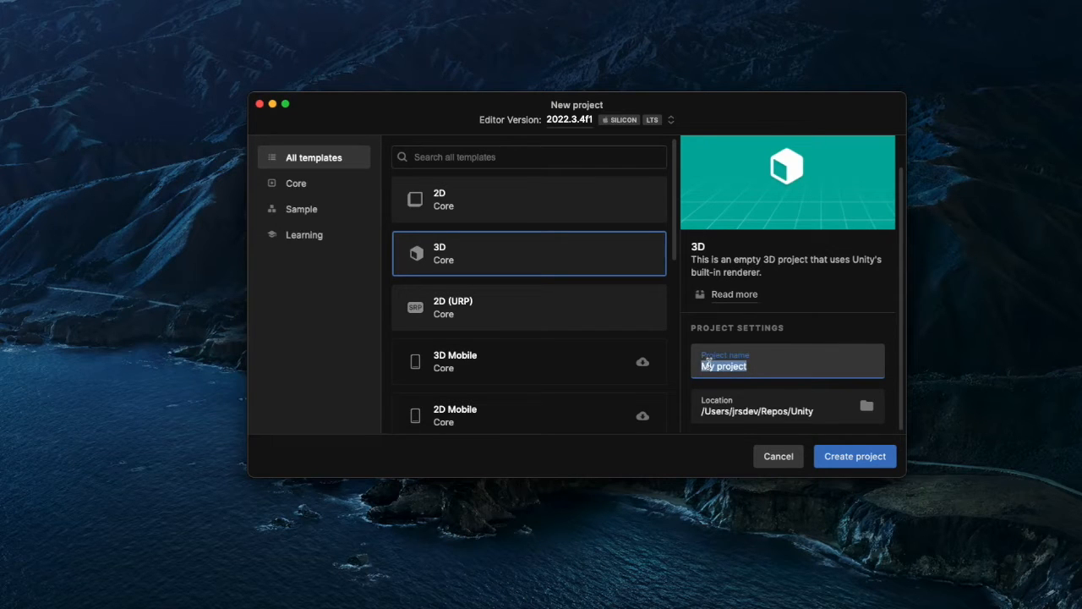
text(Test Project)
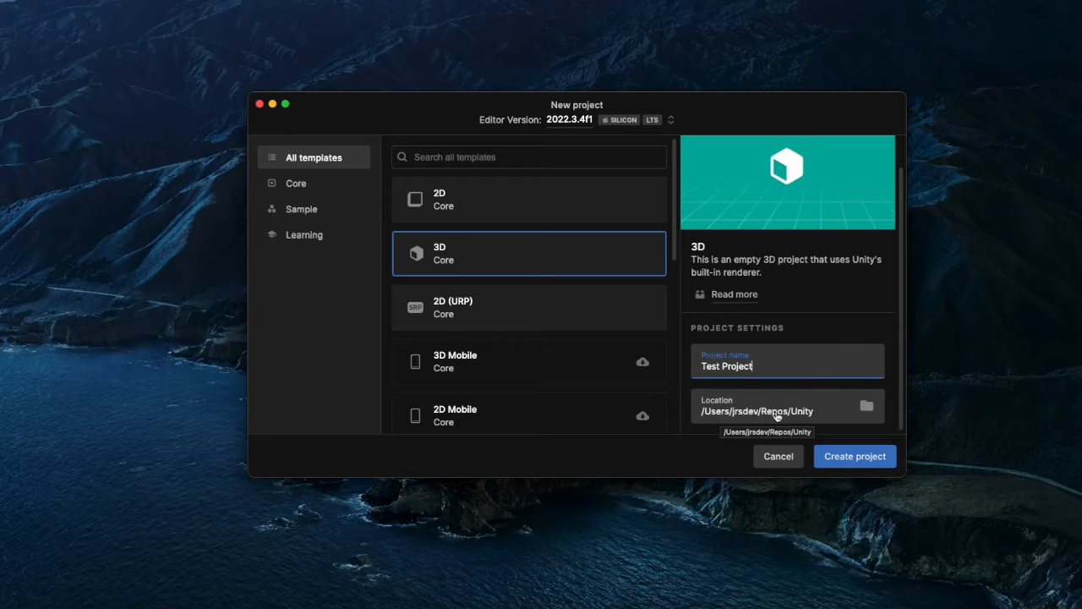
Step: Browse for the project location and create a new folder named Unity inside the home folder
click(866, 410)
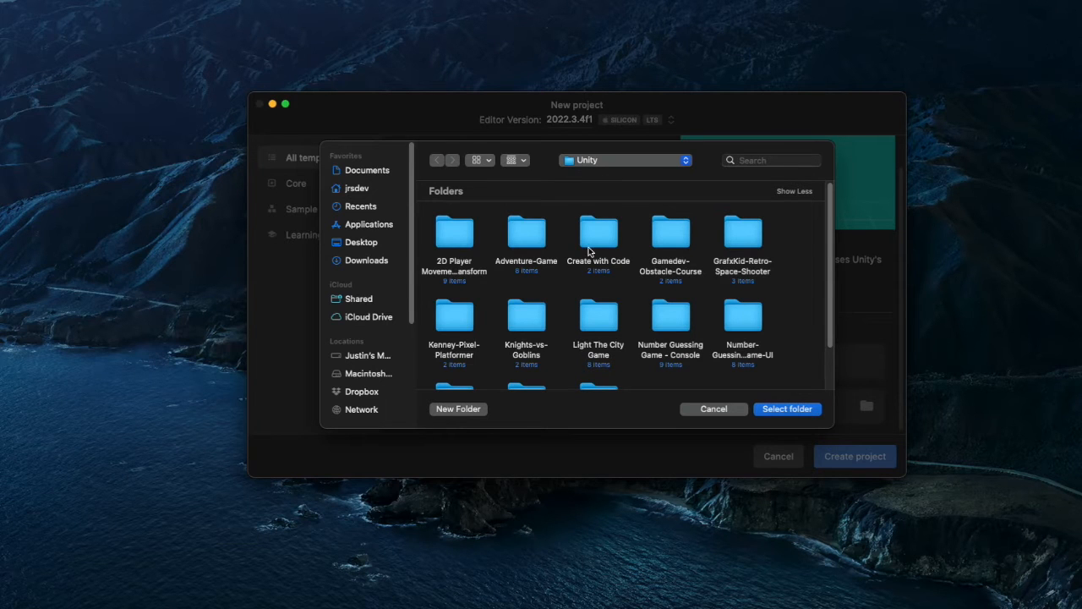
scroll(576, 268, down, 3)
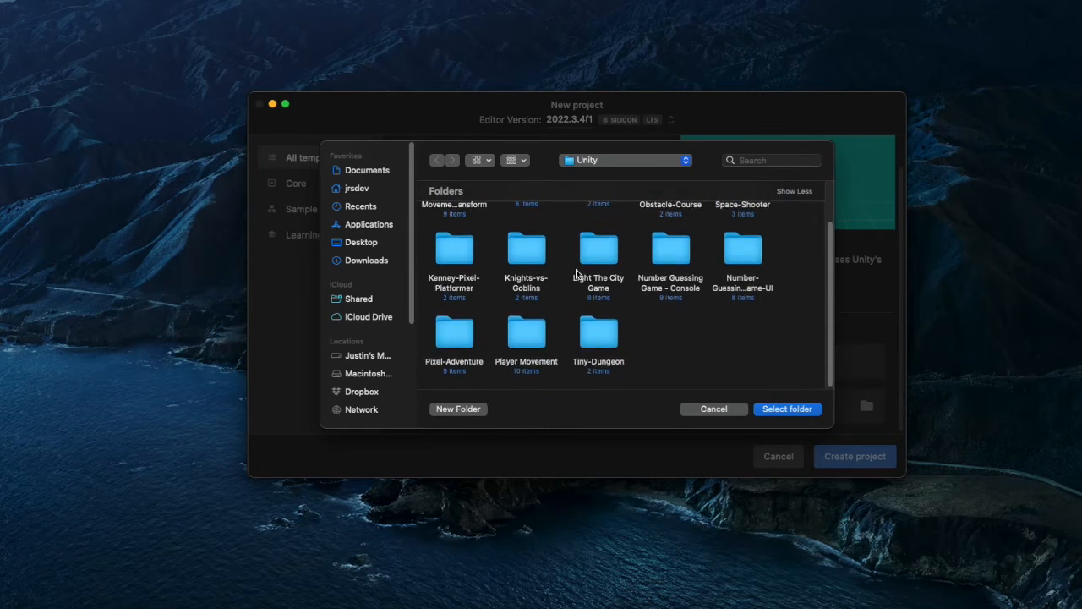
scroll(575, 269, up, 3)
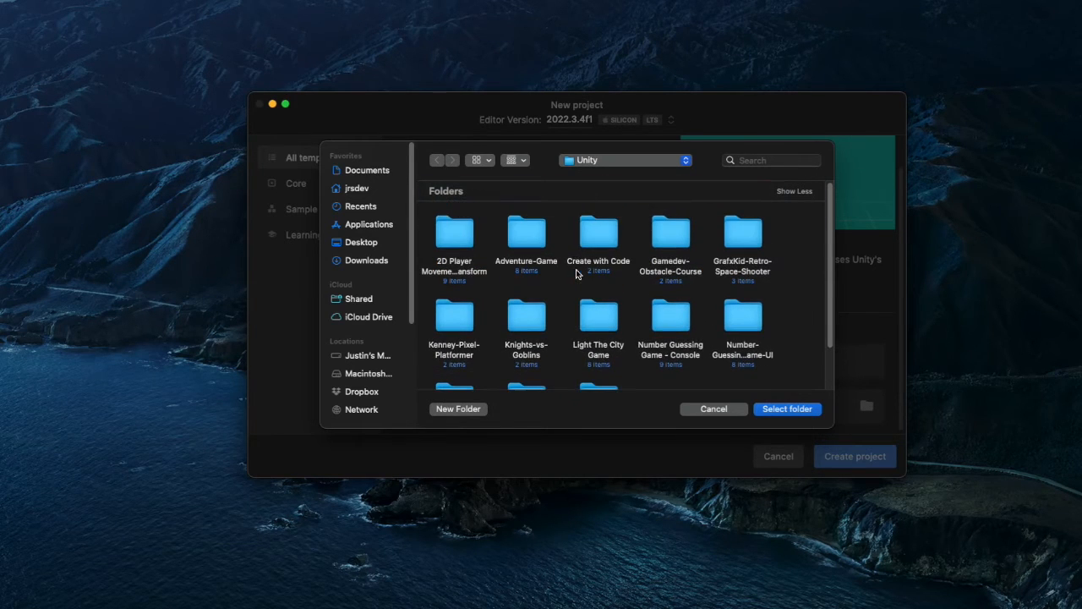
click(361, 195)
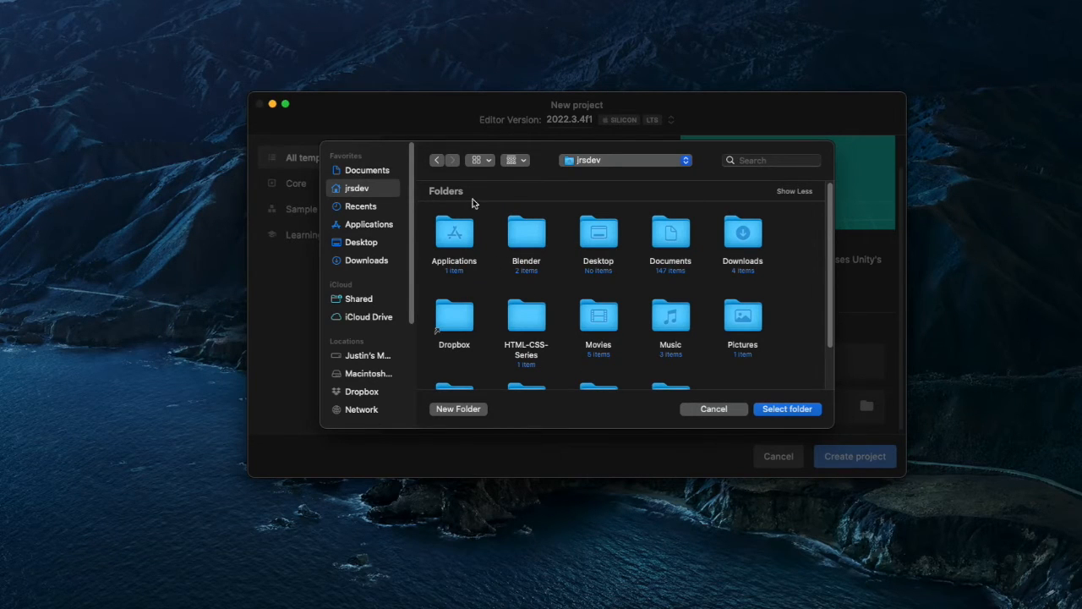
scroll(484, 250, down, 1)
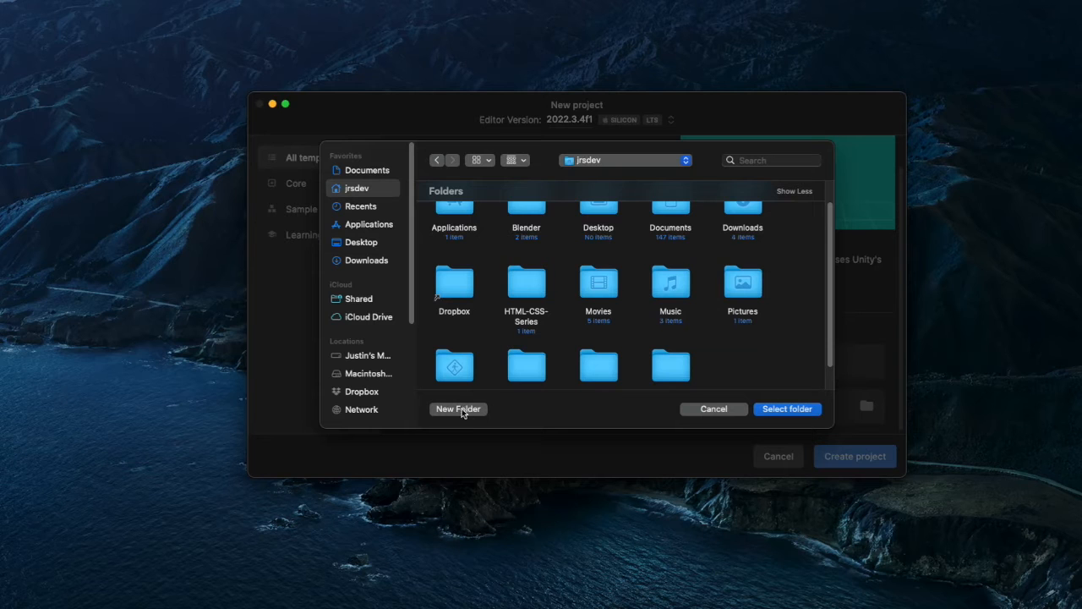
click(460, 409)
text(UNity)
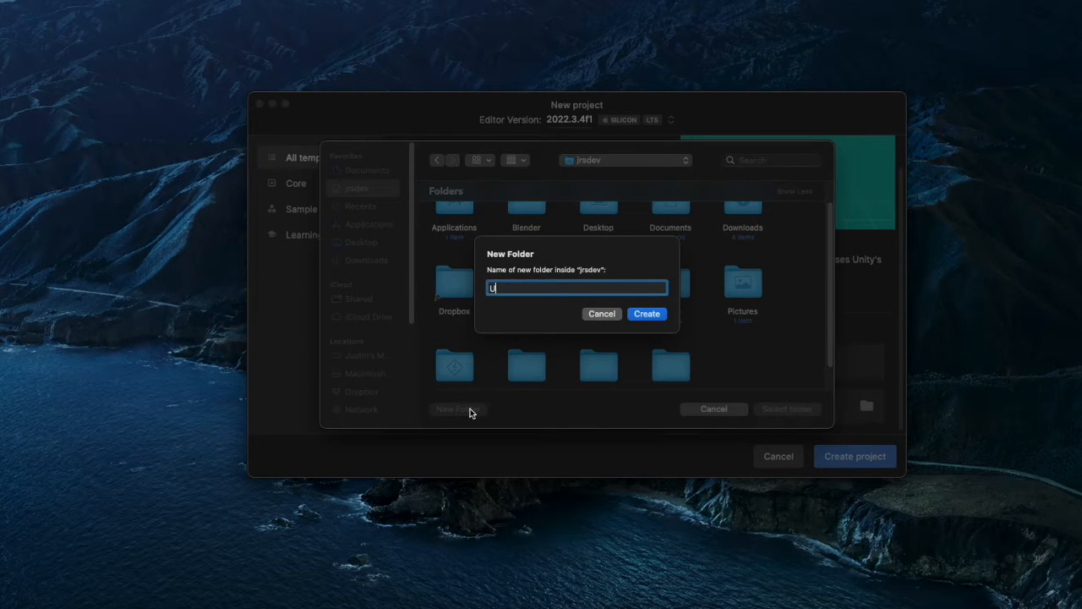
key(BackSpace)
key(BackSpace)
key(BackSpace)
text(nity)
click(647, 314)
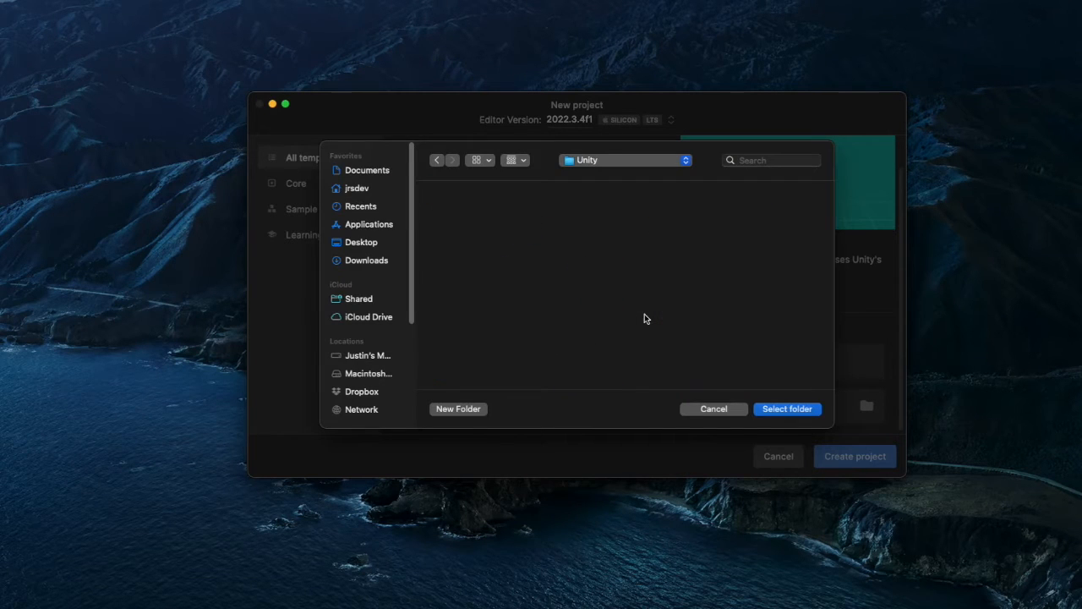
Step: Use the new Unity folder as the project location and create the project
click(787, 410)
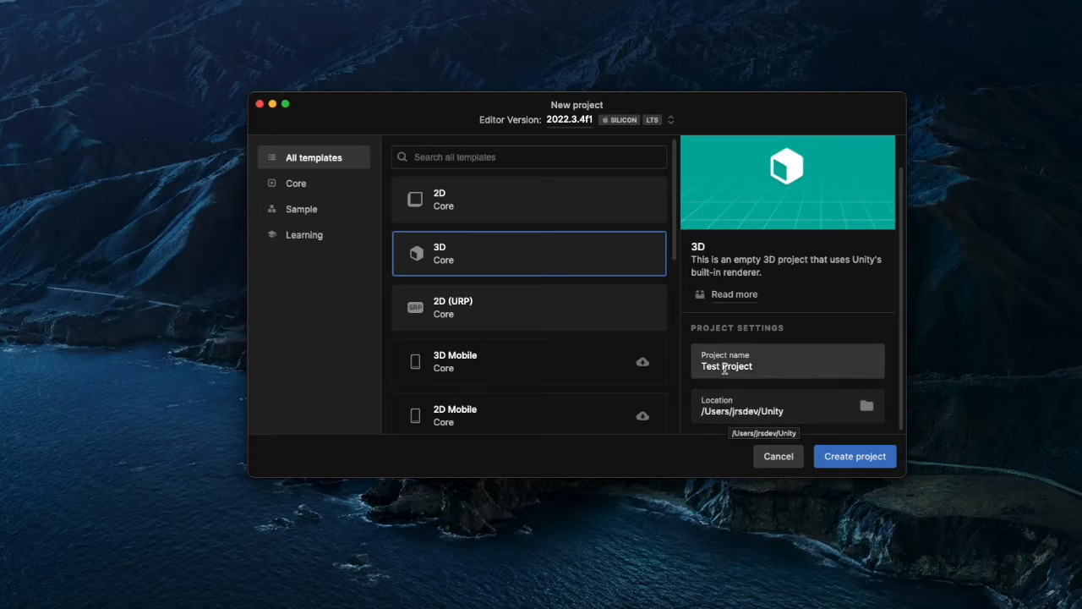
click(858, 459)
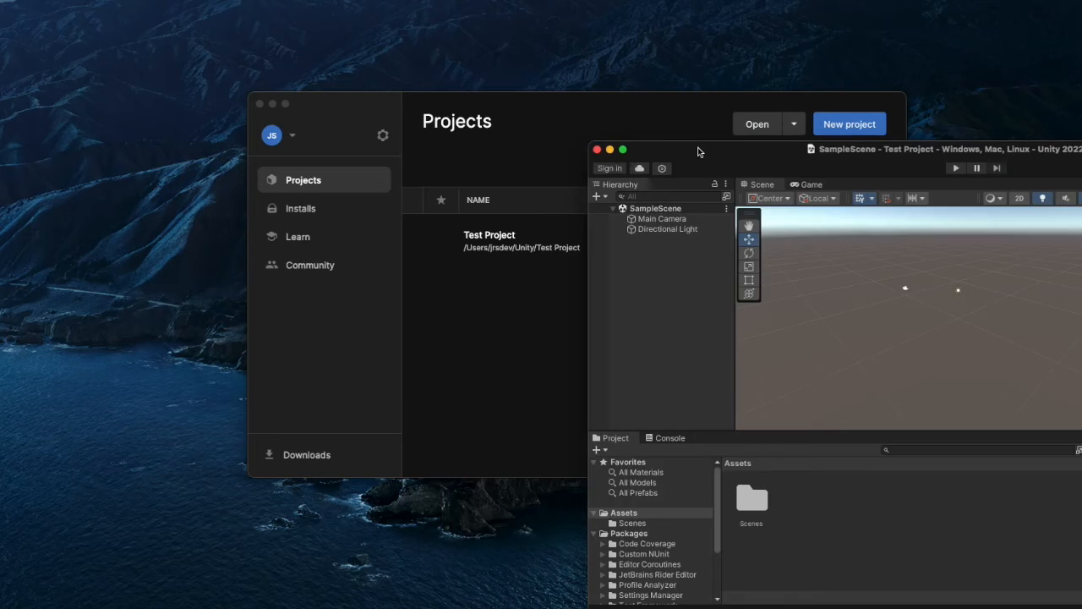
Step: Reposition and enlarge the editor window to fill the screen, and switch from the Scene view to the Game view
mouse_move(700, 149)
mouse_down()
mouse_move(435, 152)
mouse_move(266, 65)
mouse_move(276, 59)
mouse_move(283, 70)
mouse_up()
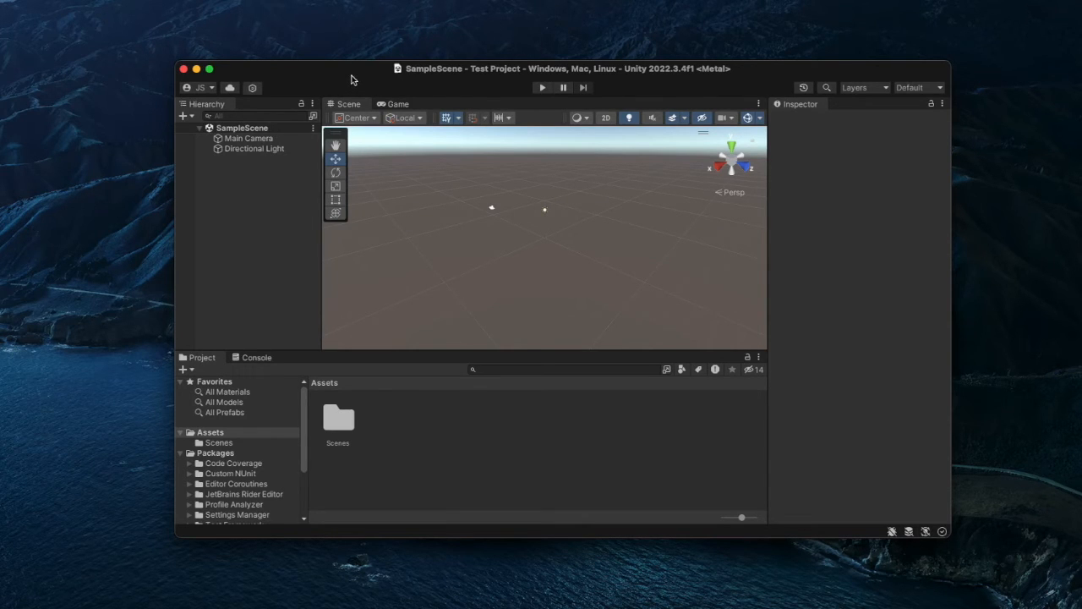
drag(357, 79, 315, 96)
drag(328, 82, 314, 54)
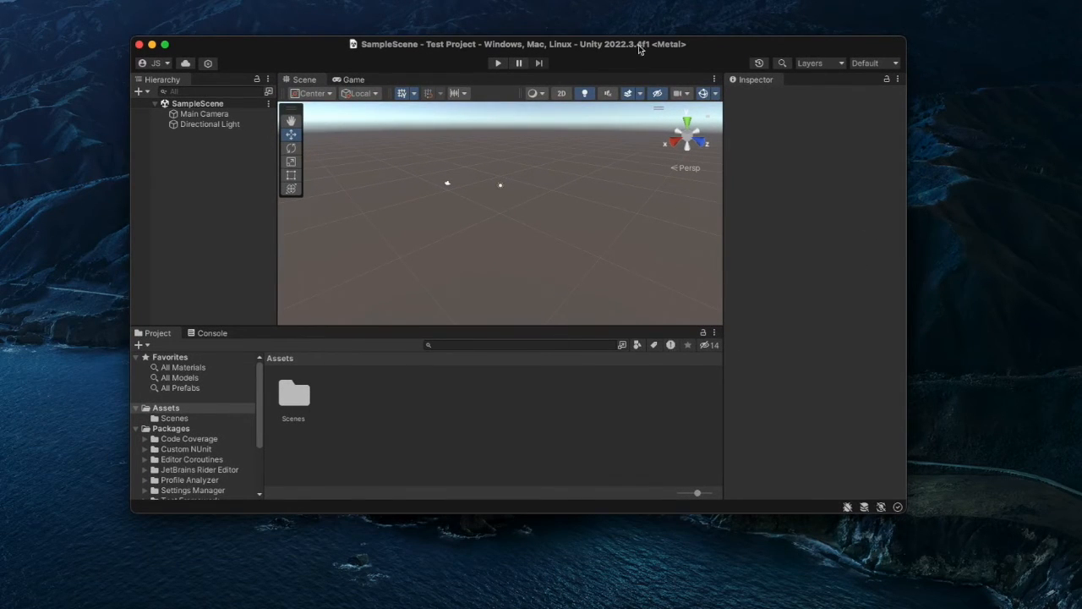
drag(226, 49, 241, 64)
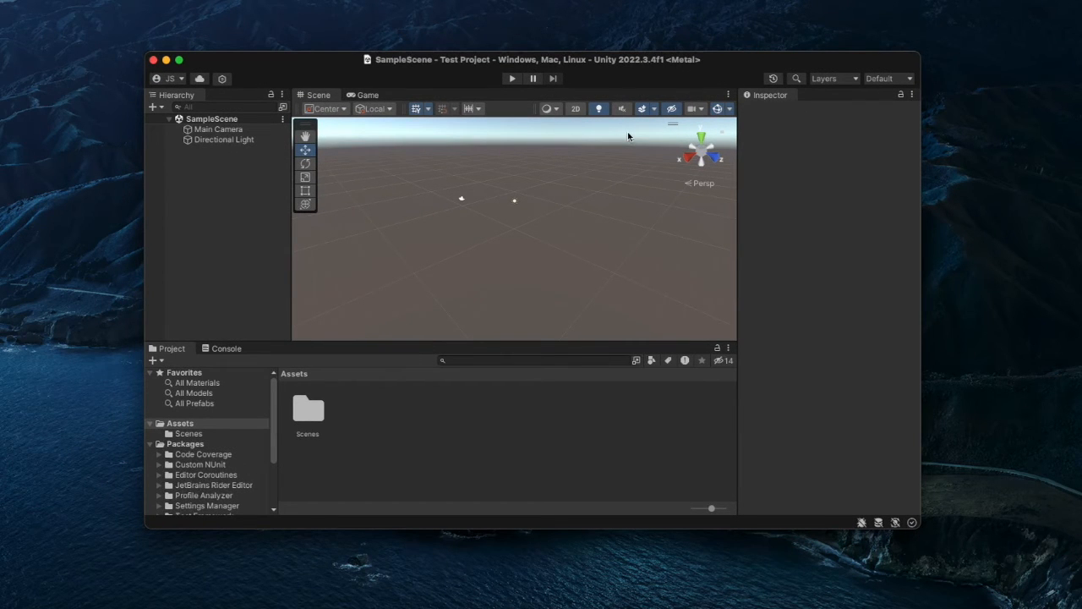
drag(718, 66, 736, 66)
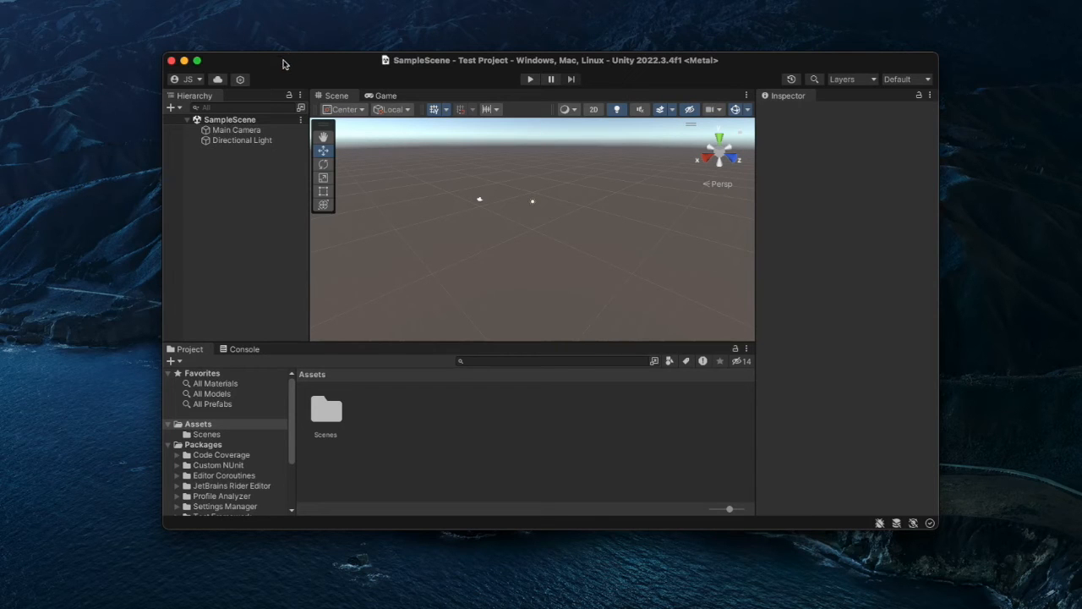
drag(226, 62, 157, 3)
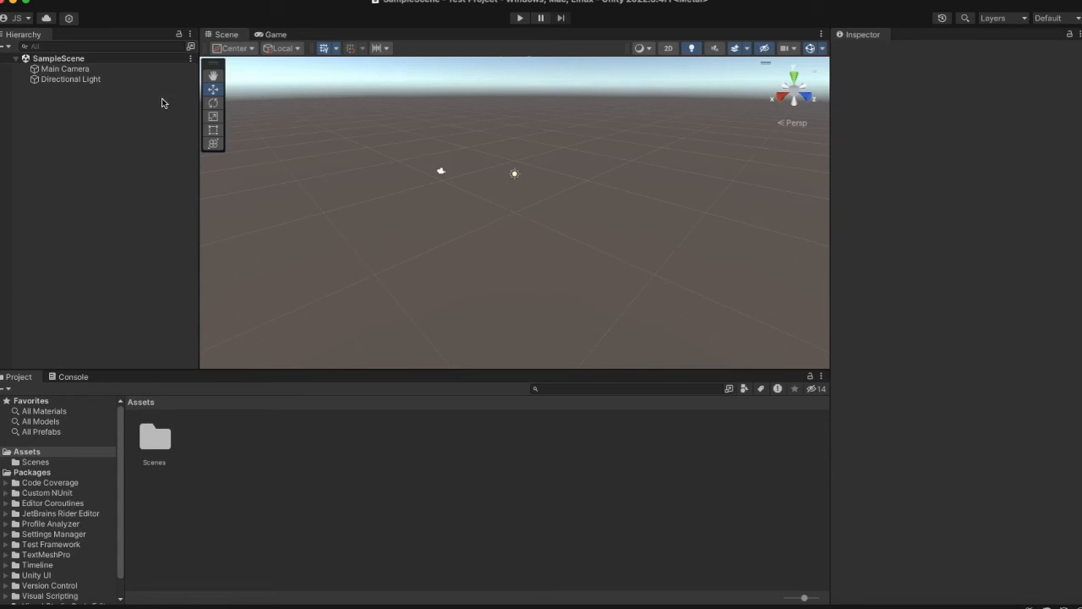
click(275, 34)
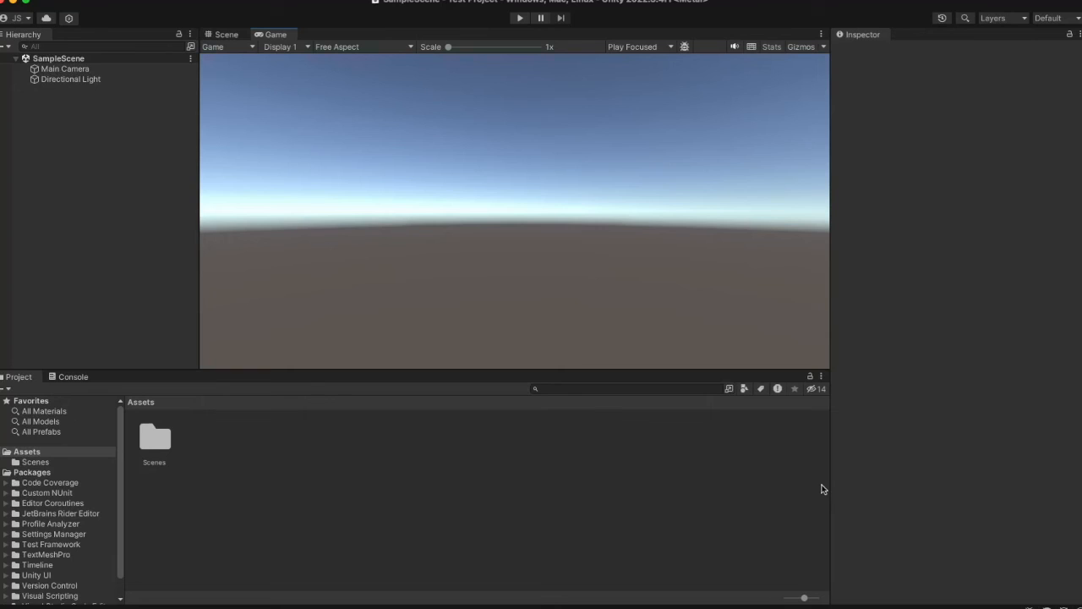